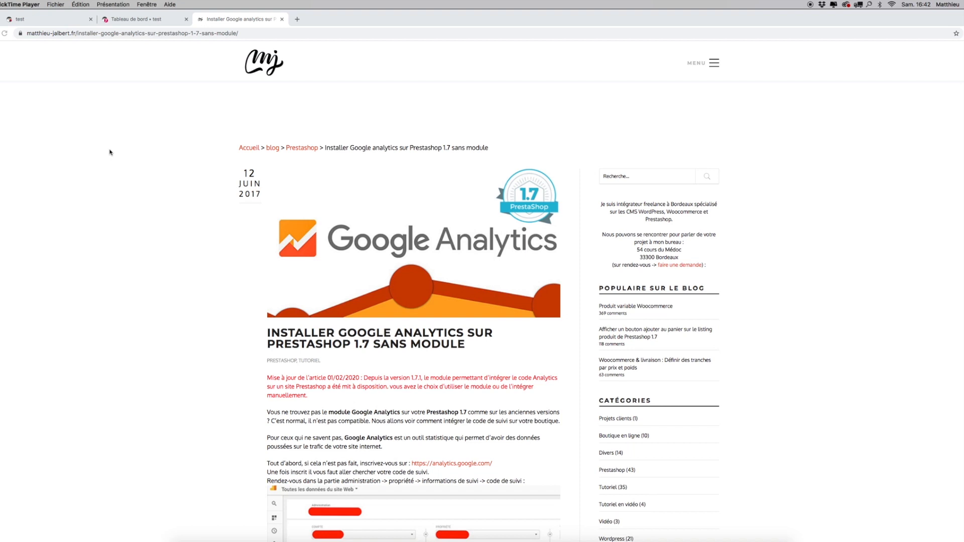
Step: Switch to the PrestaShop back office and search the module catalogue for "analytics"
{"action": "left_click", "coordinate": [149, 20]}
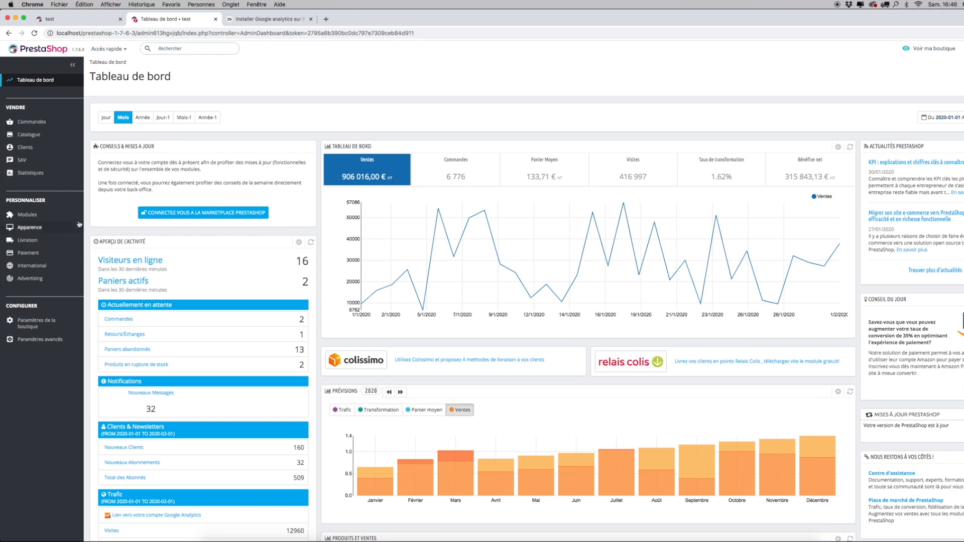
{"action": "mouse_move", "coordinate": [42, 216]}
{"action": "left_click", "coordinate": [40, 240]}
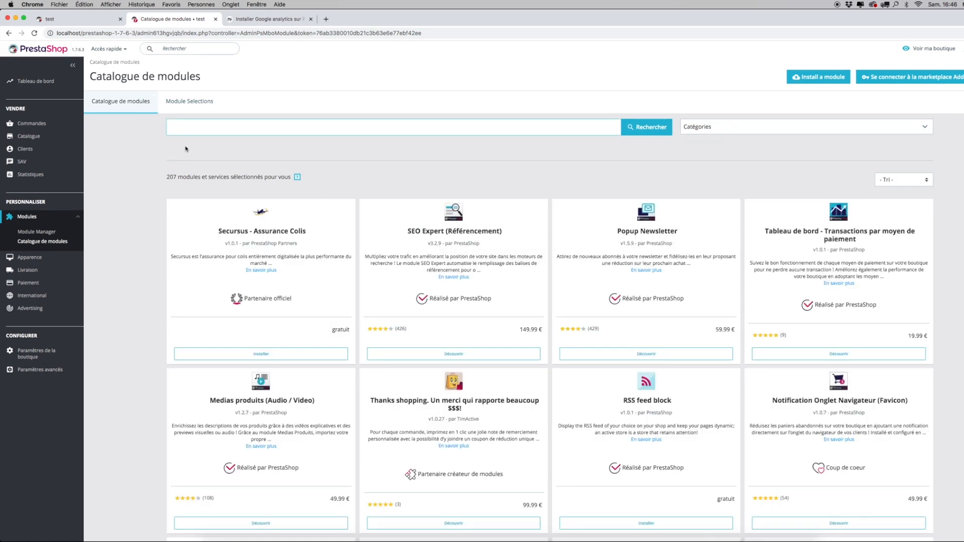
{"action": "type", "text": "analytics"}
{"action": "key", "text": "Return"}
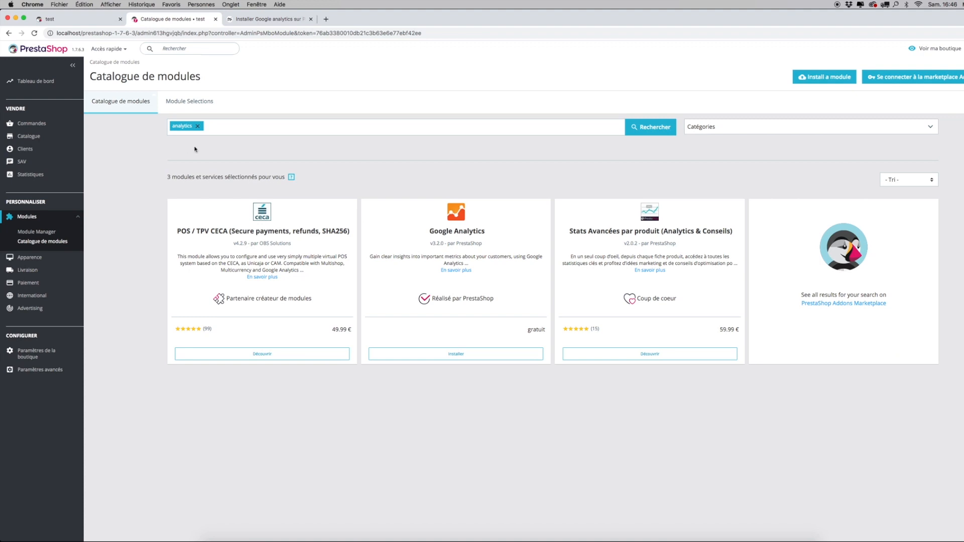
Step: Install the free Google Analytics module by PrestaShop and open its configuration page
{"action": "left_click_drag", "start_coordinate": [430, 230], "coordinate": [494, 234]}
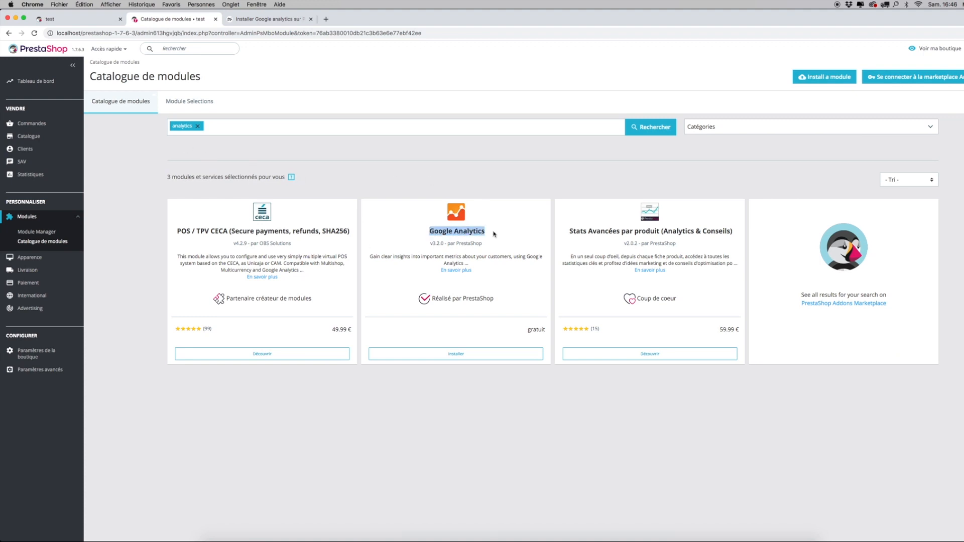
{"action": "left_click", "coordinate": [504, 232]}
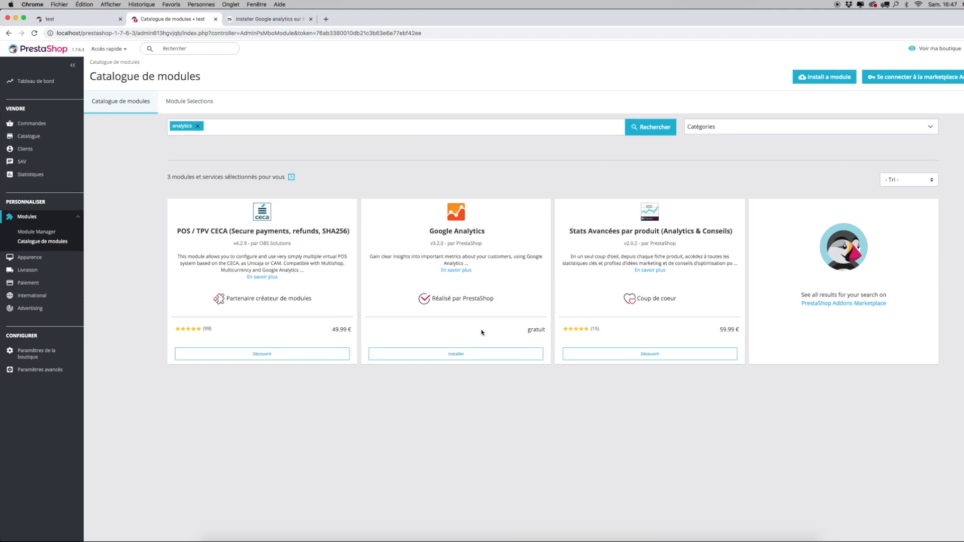
{"action": "left_click", "coordinate": [474, 354]}
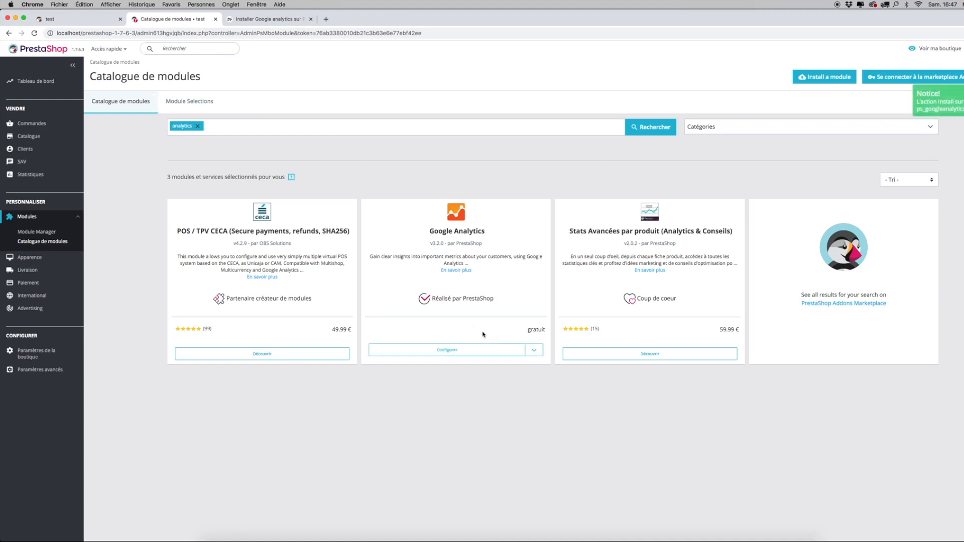
{"action": "left_click", "coordinate": [446, 351]}
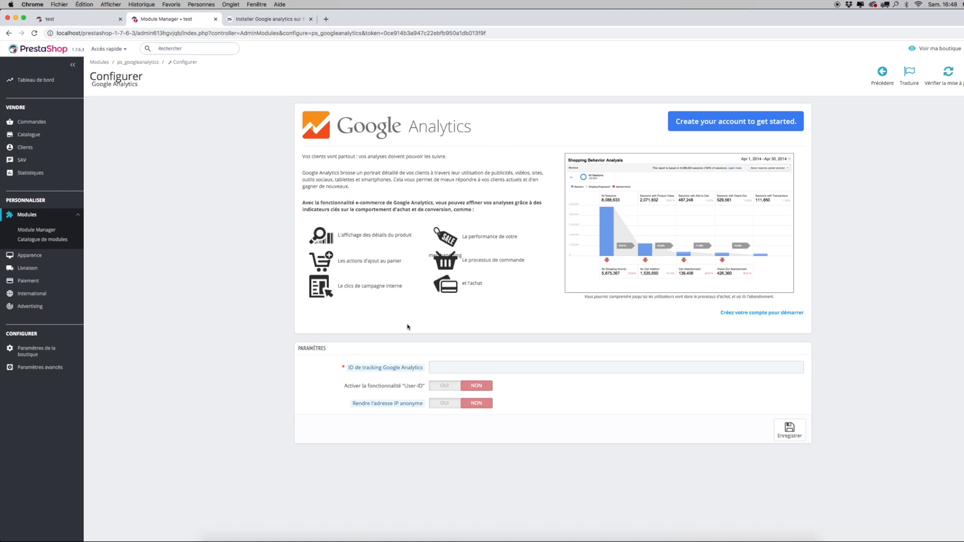
Step: Read the blog article to find where Analytics provides the tracking code and what format the UA code has
{"action": "mouse_move", "coordinate": [363, 372]}
{"action": "left_click", "coordinate": [278, 20]}
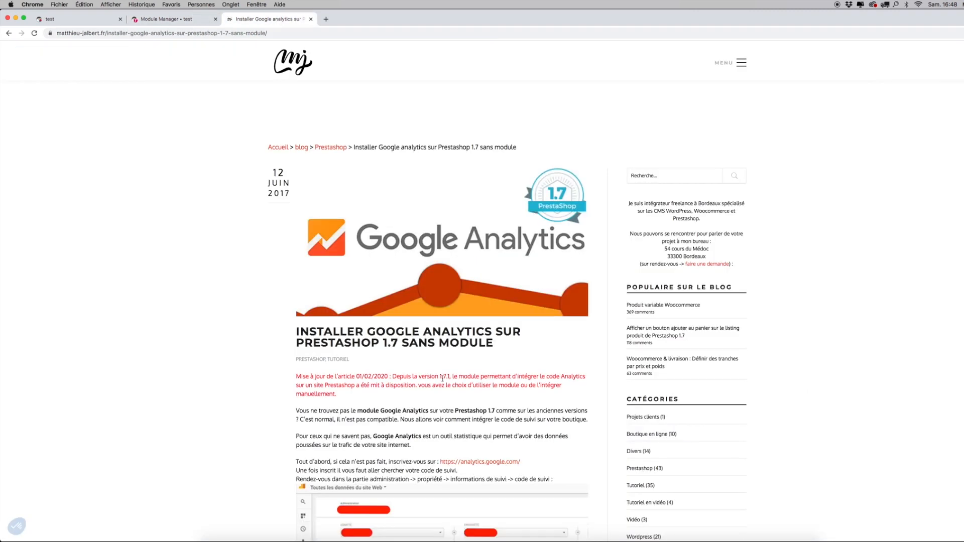
{"action": "scroll", "coordinate": [445, 385], "scroll_direction": "down", "scroll_amount": 5}
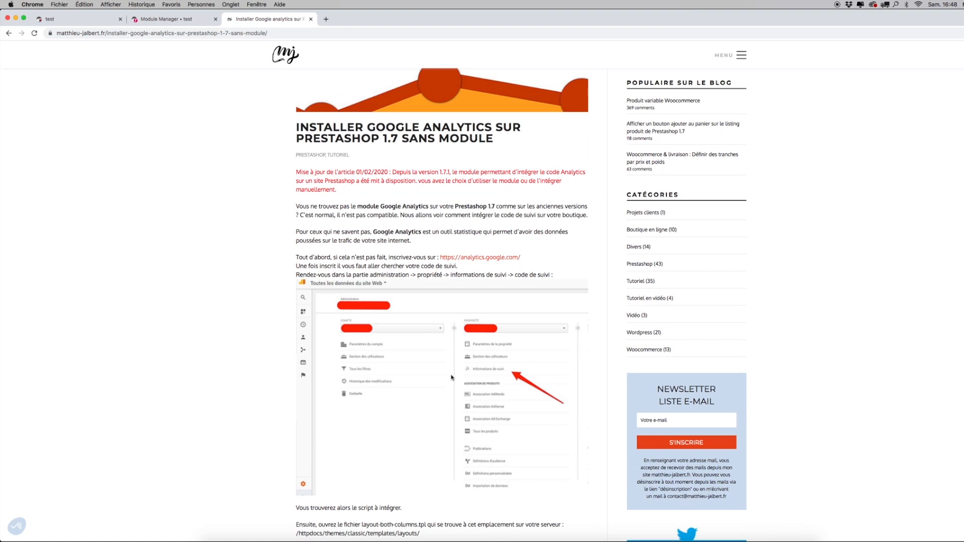
{"action": "scroll", "coordinate": [452, 377], "scroll_direction": "down", "scroll_amount": 3}
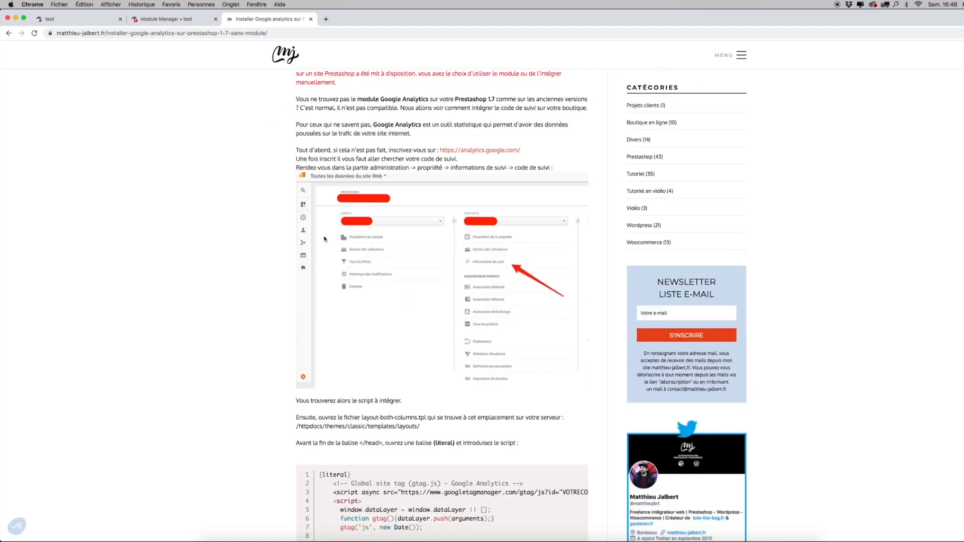
{"action": "scroll", "coordinate": [455, 421], "scroll_direction": "down", "scroll_amount": 3}
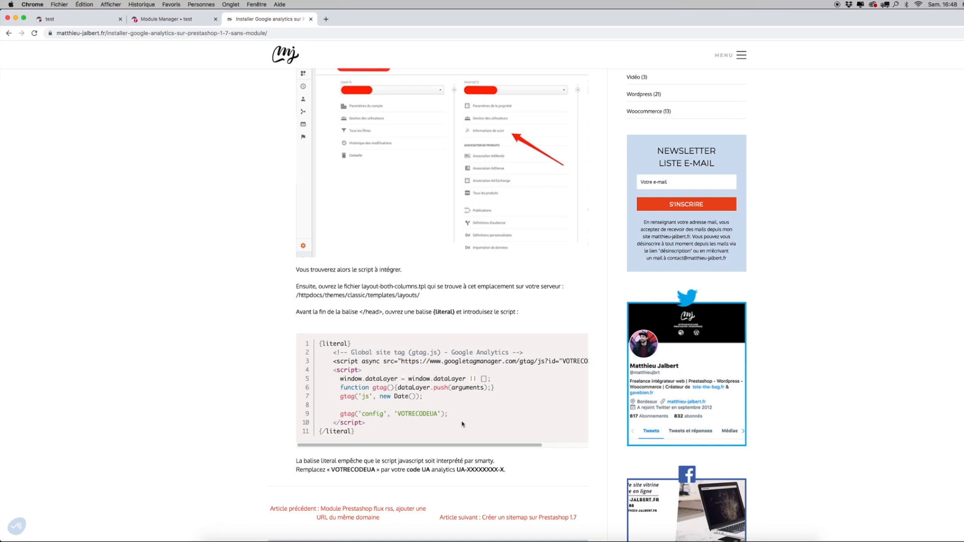
{"action": "scroll", "coordinate": [462, 452], "scroll_direction": "down", "scroll_amount": 3}
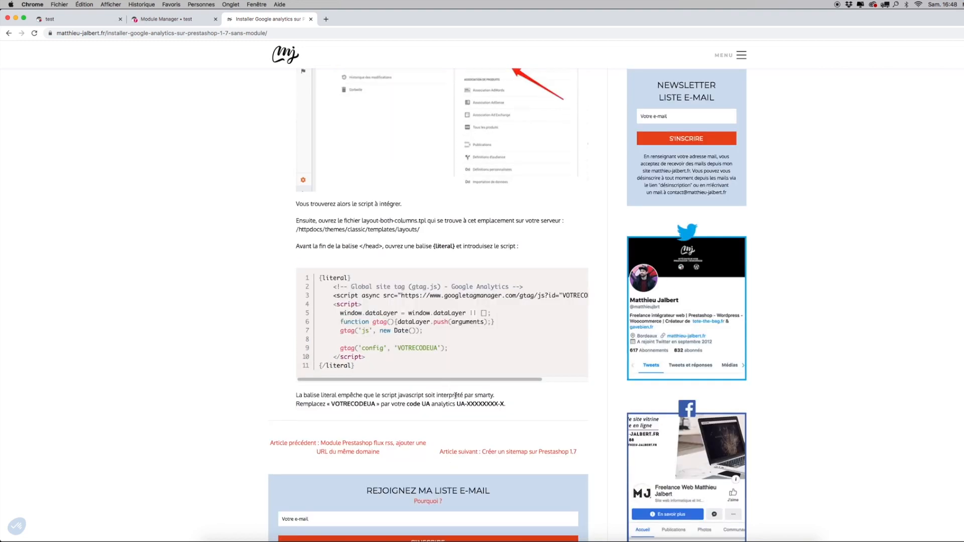
{"action": "double_click", "coordinate": [459, 404]}
Step: Back in the Google Analytics module's settings, enable the "User-ID" feature
{"action": "left_click", "coordinate": [166, 19]}
{"action": "left_click", "coordinate": [470, 367]}
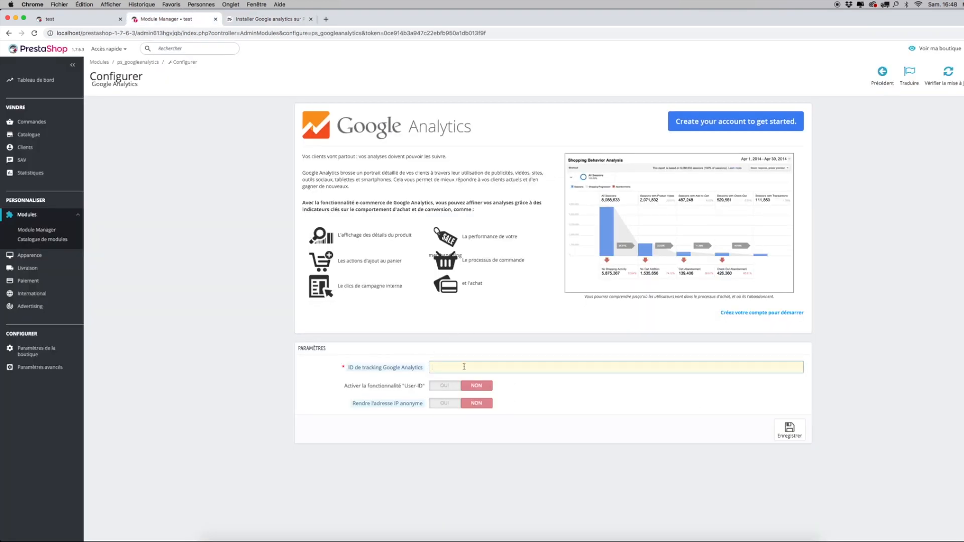
{"action": "left_click", "coordinate": [441, 390]}
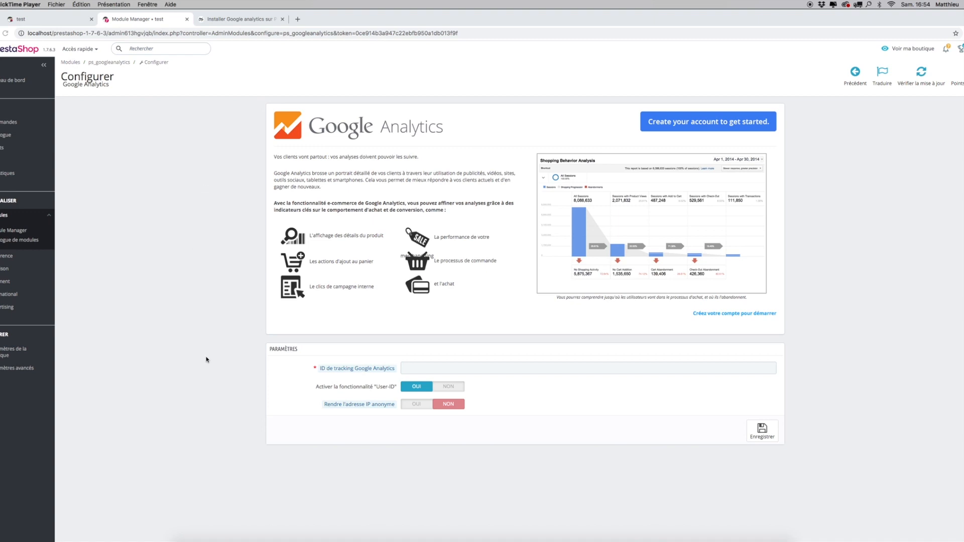
Step: Switch to Finder, place its window mid-screen and browse from prestashop-1-7-6-3 to the themes/classic folder
{"action": "left_click", "coordinate": [193, 539]}
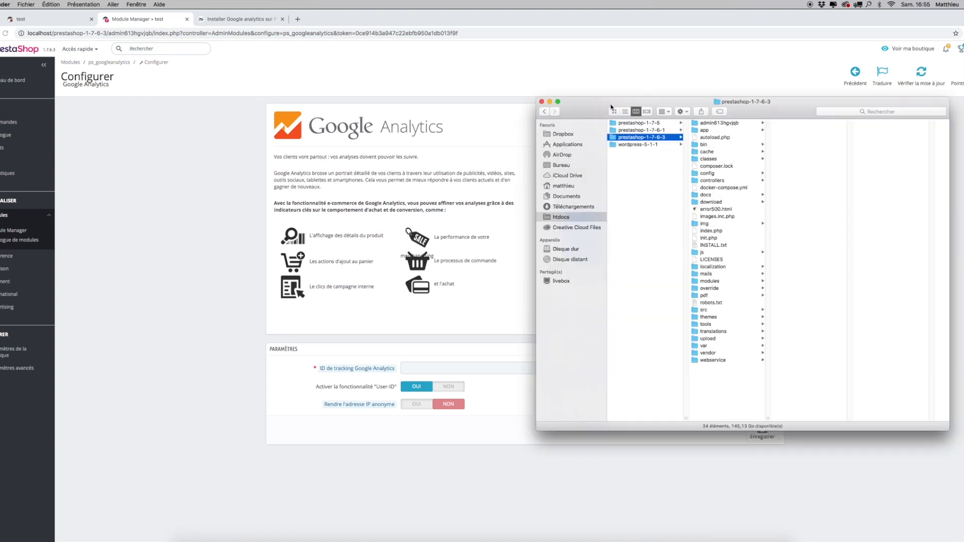
{"action": "left_click_drag", "start_coordinate": [614, 105], "coordinate": [485, 100]}
{"action": "left_click_drag", "start_coordinate": [820, 427], "coordinate": [890, 436]}
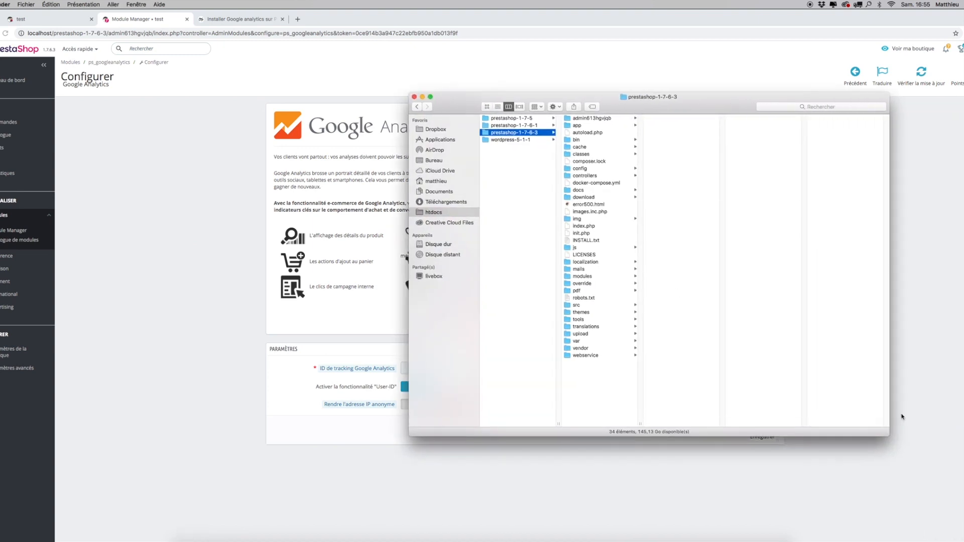
{"action": "left_click_drag", "start_coordinate": [726, 97], "coordinate": [654, 107]}
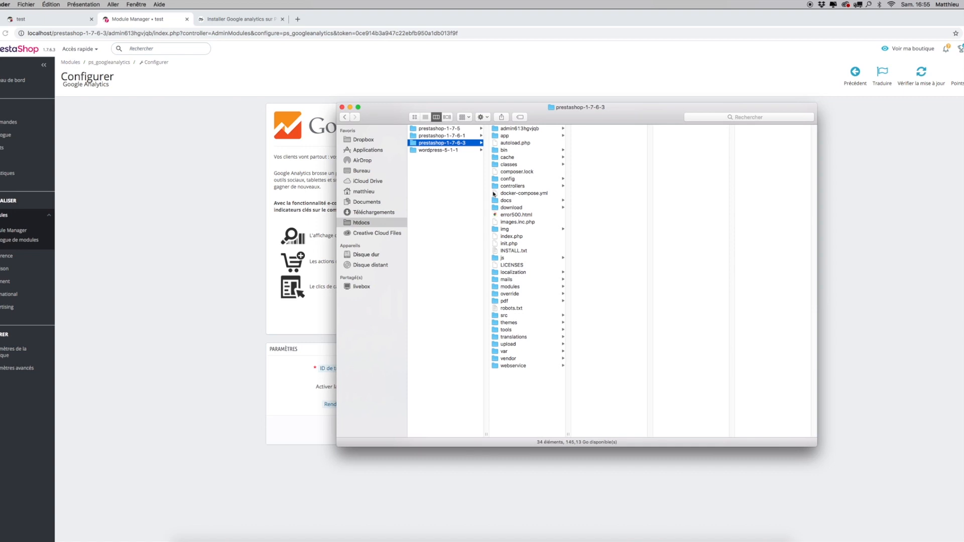
{"action": "left_click", "coordinate": [525, 325]}
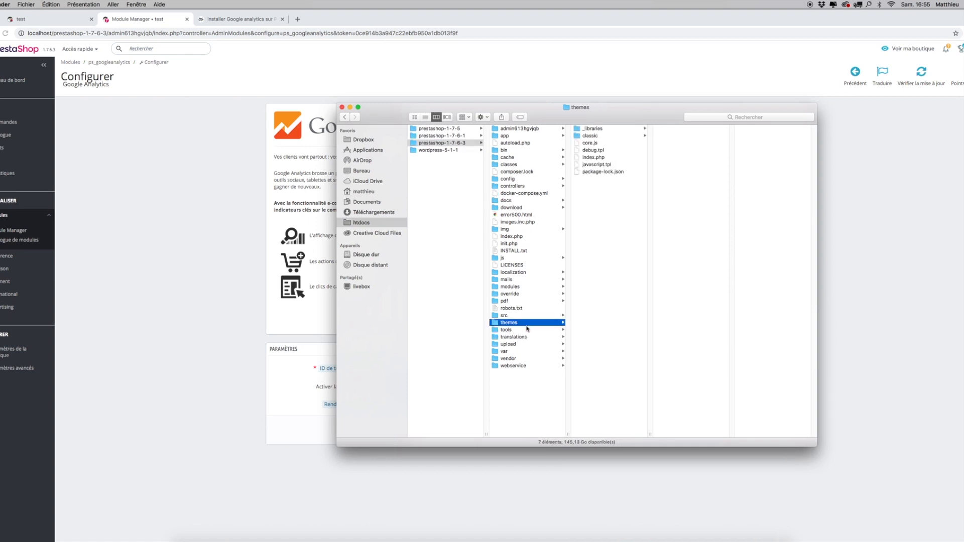
{"action": "key", "text": "Right"}
{"action": "key", "text": "Down"}
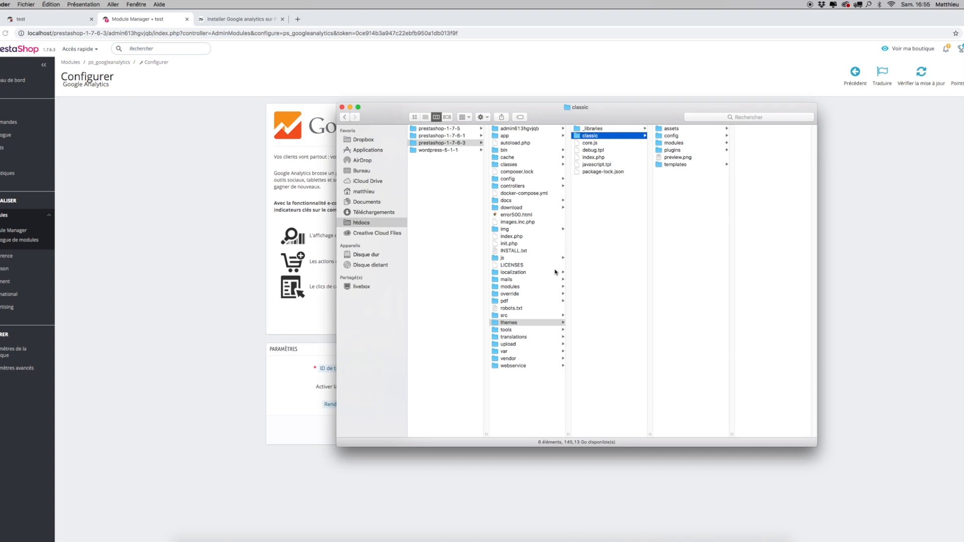
Step: Open layout-both-columns.tpl from the classic theme's templates/layouts folder in the code editor
{"action": "key", "text": "Right"}
{"action": "key", "text": "Down"}
{"action": "key", "text": "Down"}
{"action": "key", "text": "Down"}
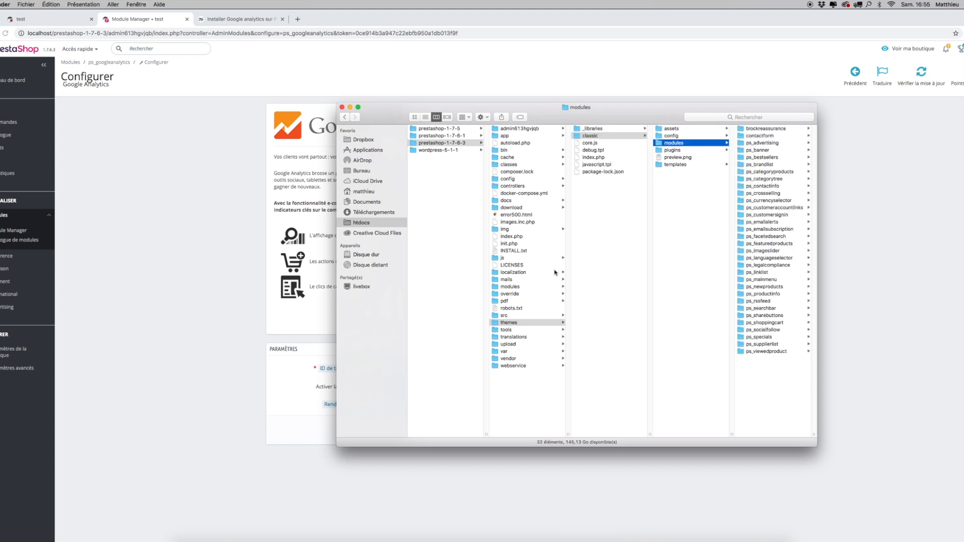
{"action": "key", "text": "Down"}
{"action": "key", "text": "Down"}
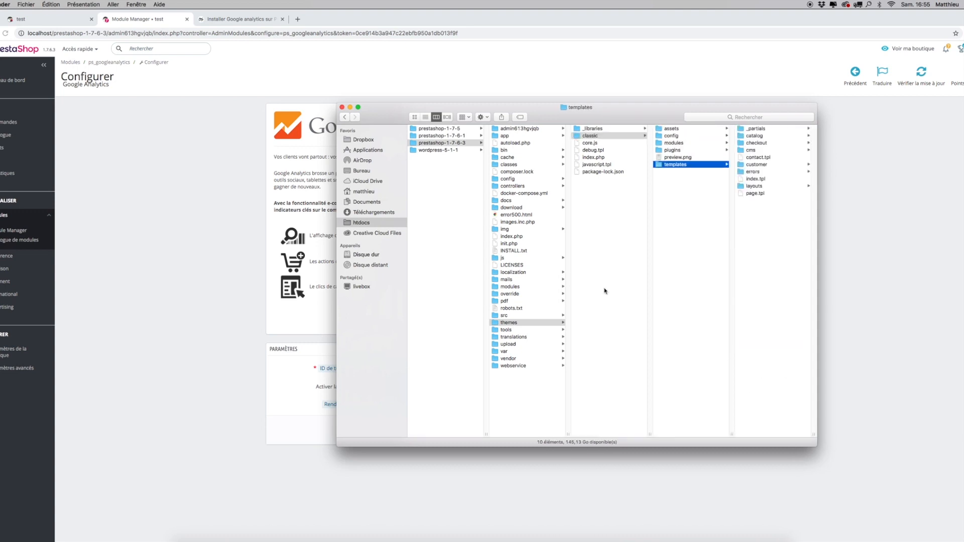
{"action": "key", "text": "Right"}
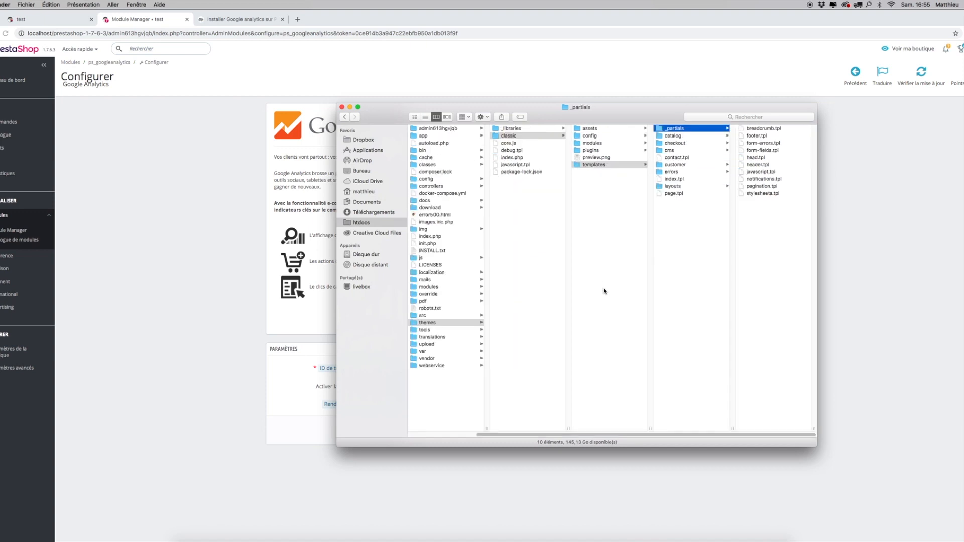
{"action": "key", "text": "Down"}
{"action": "key", "text": "Down"}
{"action": "key", "text": "Down"}
{"action": "key", "text": "Down"}
{"action": "key", "text": "Down"}
{"action": "key", "text": "Down"}
{"action": "key", "text": "Down"}
{"action": "key", "text": "Down"}
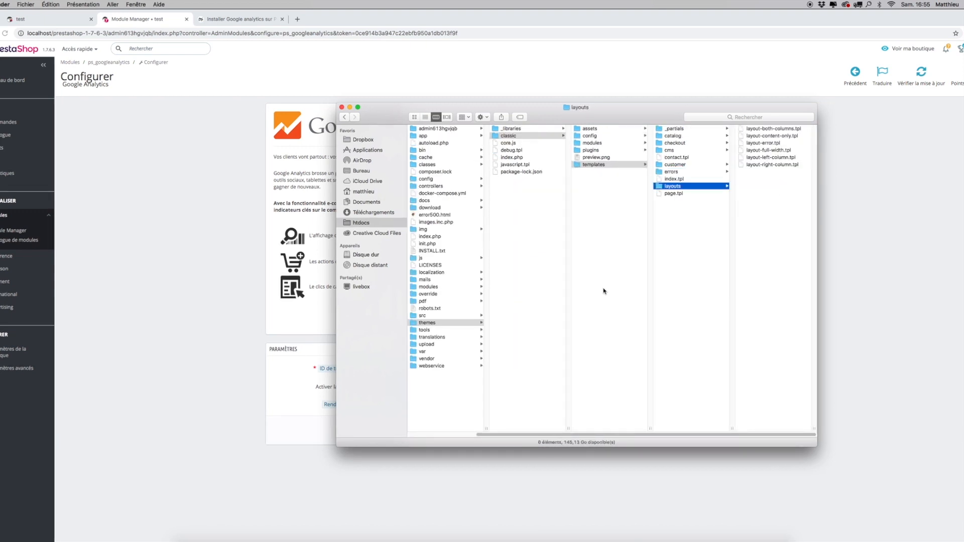
{"action": "key", "text": "Right"}
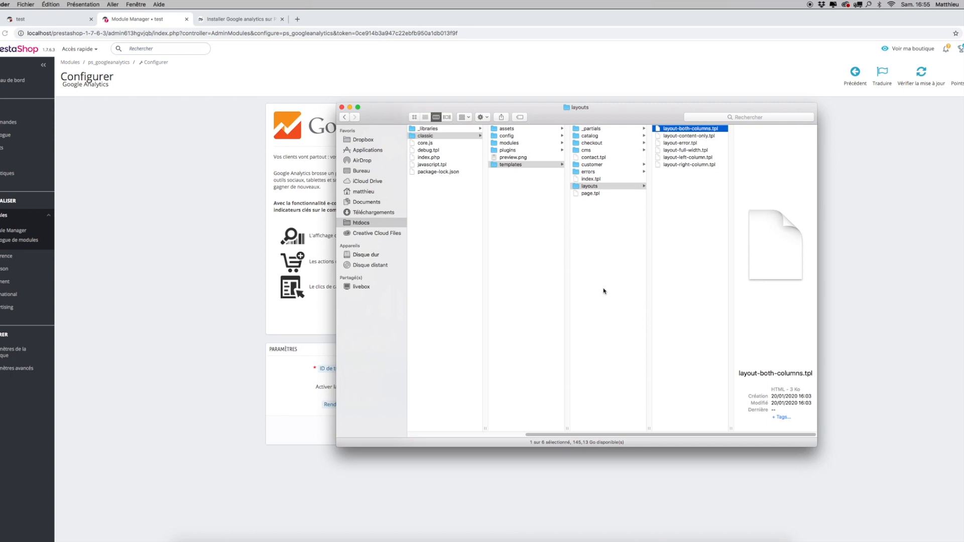
{"action": "double_click", "coordinate": [686, 130]}
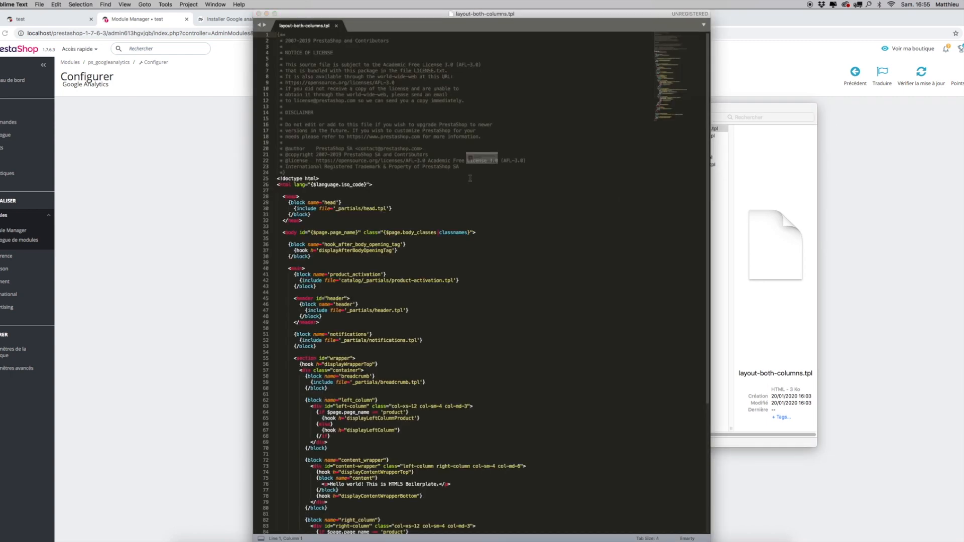
Step: Insert an empty line after the head block's closing tag, just before </head>
{"action": "left_click", "coordinate": [497, 177]}
{"action": "left_click_drag", "start_coordinate": [364, 209], "coordinate": [385, 208]}
{"action": "left_click", "coordinate": [378, 223]}
{"action": "left_click", "coordinate": [317, 217]}
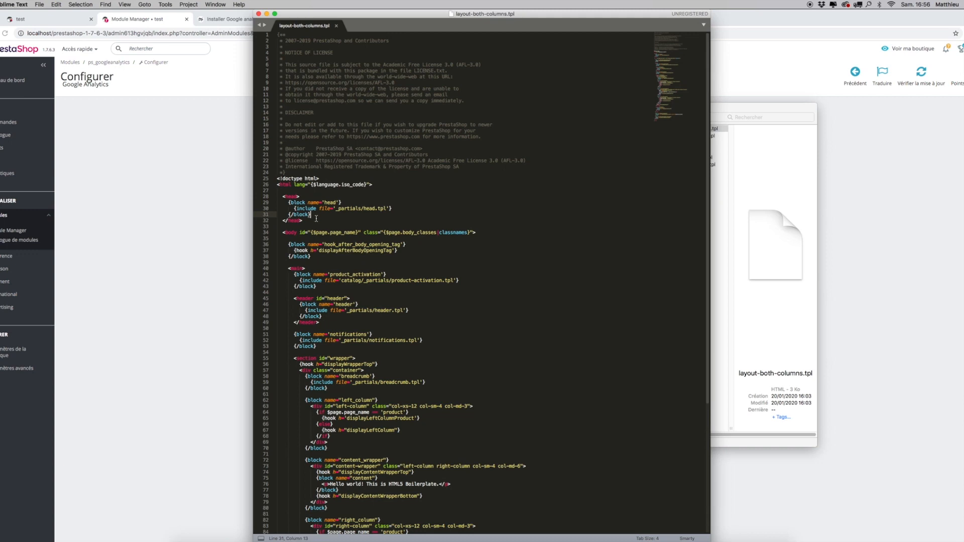
{"action": "key", "text": "Return"}
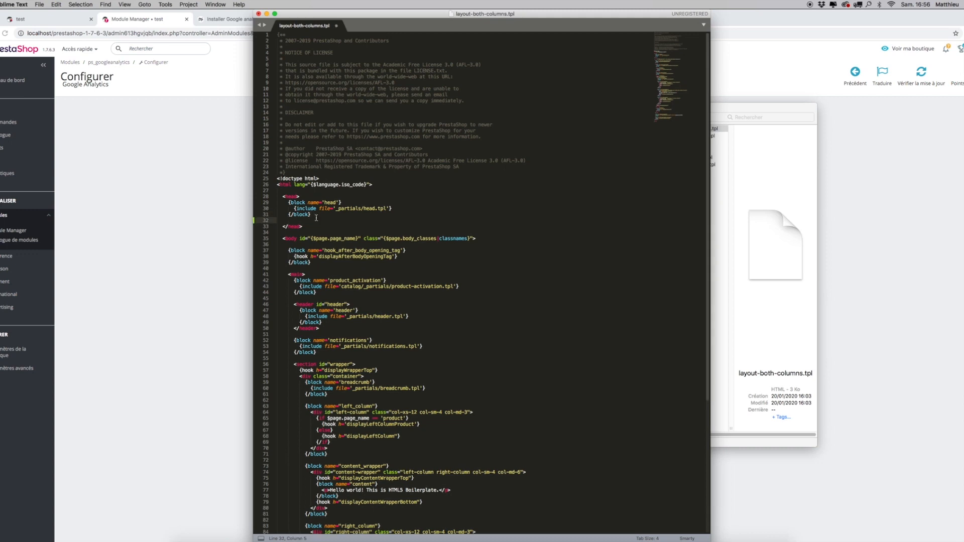
Step: Copy the complete {literal} Google Analytics script from the blog article and paste it on the empty line before </head>
{"action": "left_click", "coordinate": [221, 20]}
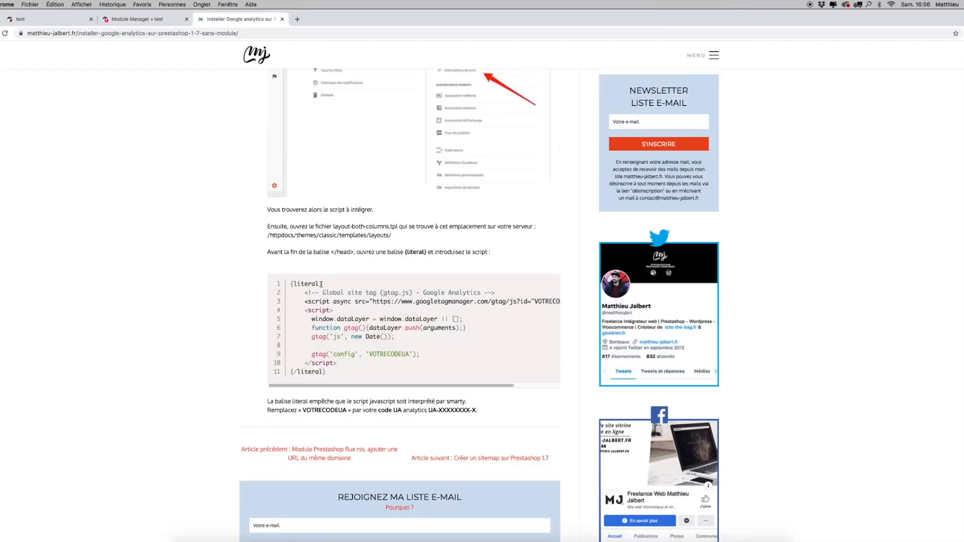
{"action": "left_click_drag", "start_coordinate": [291, 283], "coordinate": [330, 379]}
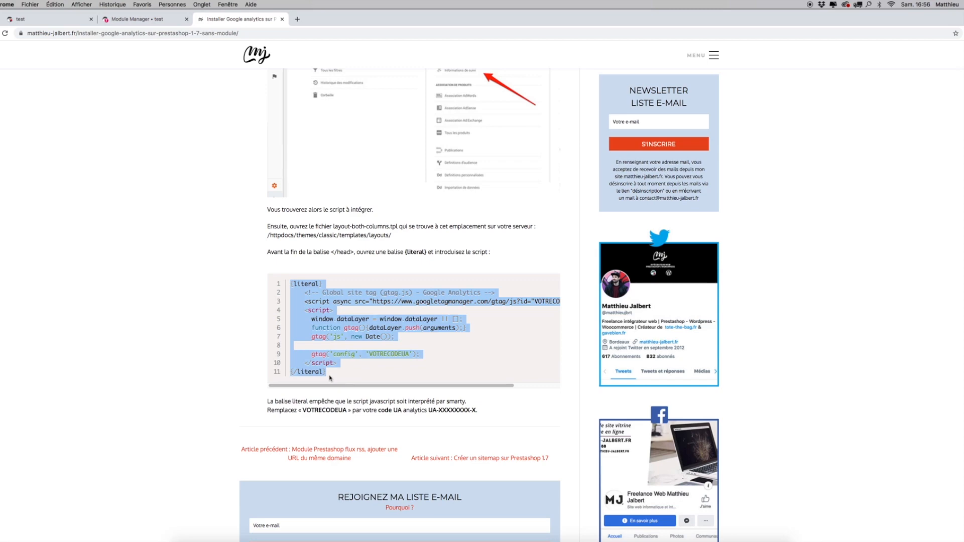
{"action": "key", "text": "ctrl+Up"}
{"action": "left_click", "coordinate": [628, 161]}
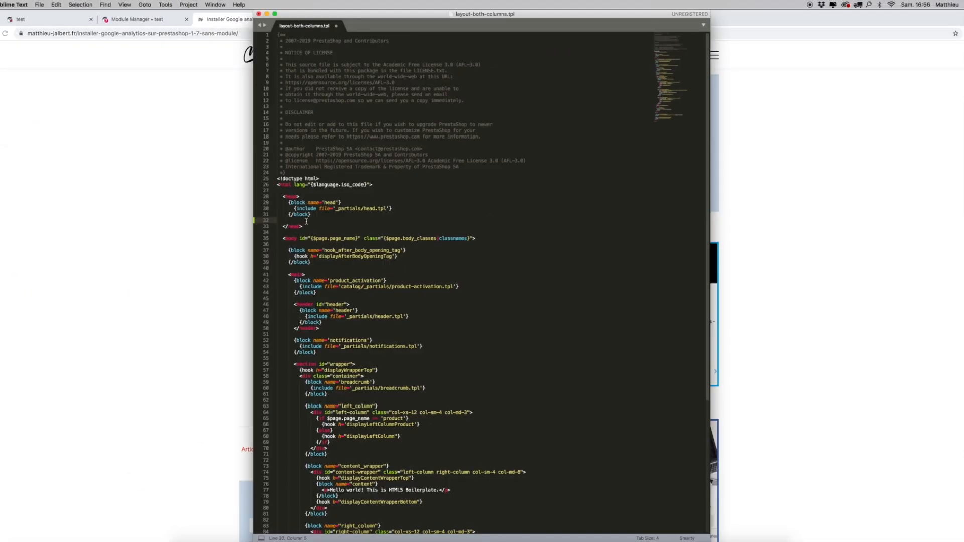
{"action": "type", "text": "{literal} <!-- Global site tag (gtag.js) - Google Analytics --> <script async src=\"https://www.googletagmanager.com/gtag/js?id=\"VOTRECODEUA\"></script> <script>   window.dataLayer = window.dataLayer || [];   function gtag(){dataLayer.push(arguments);}   gtag('js', new Date());    gtag('config', 'VOTRECODEUA'); </script> {/literal}"}
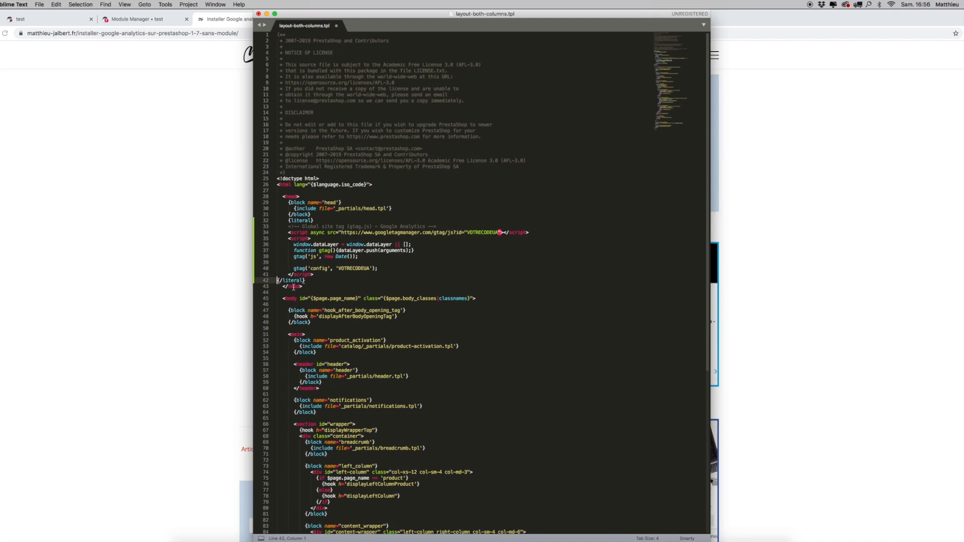
Step: Indent the closing {/literal} tag to match its opening tag and indent the script lines between them one level deeper
{"action": "key", "text": "Tab"}
{"action": "left_click_drag", "start_coordinate": [306, 283], "coordinate": [289, 226]}
{"action": "key", "text": "Tab"}
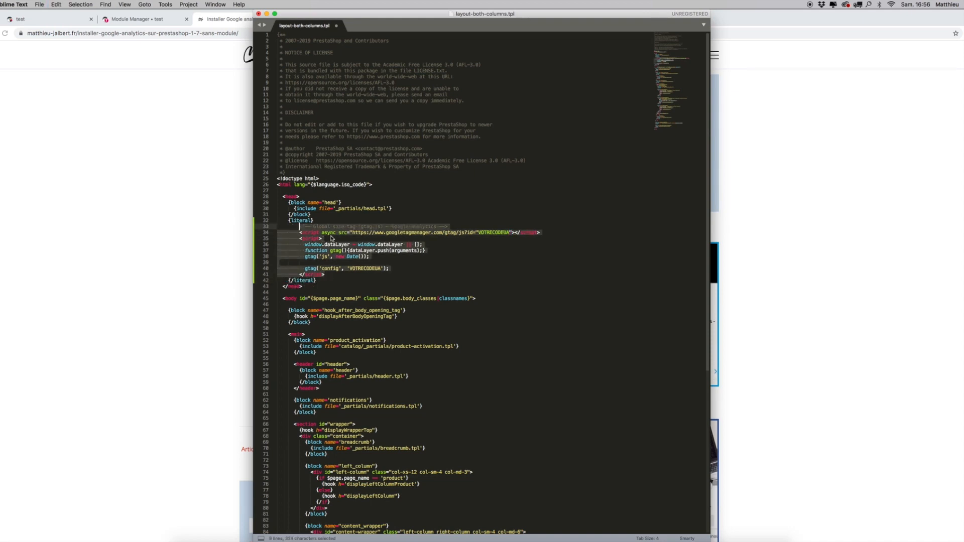
{"action": "left_click", "coordinate": [330, 305]}
{"action": "left_click", "coordinate": [327, 281]}
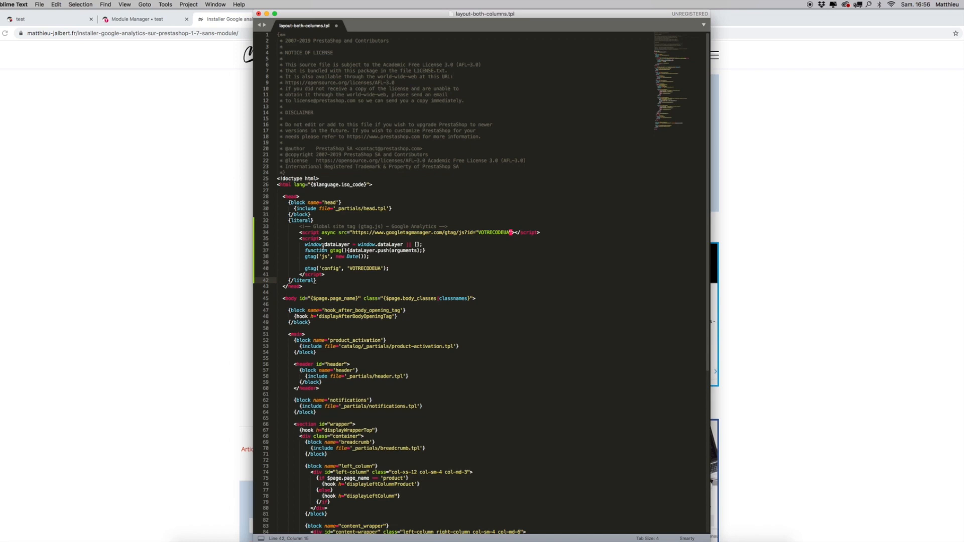
{"action": "left_click_drag", "start_coordinate": [299, 227], "coordinate": [341, 276]}
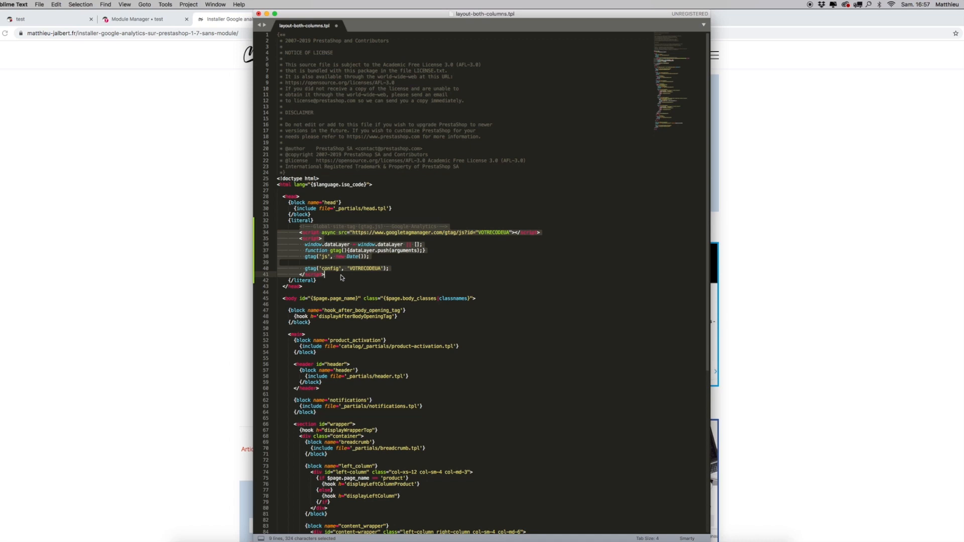
{"action": "left_click", "coordinate": [346, 279]}
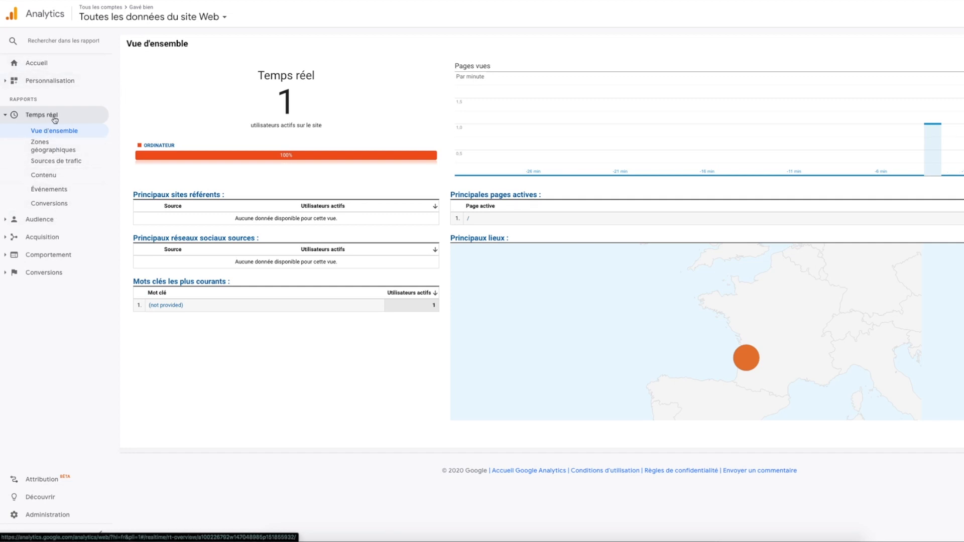
Step: In Google Analytics, examine the real-time overview for the active users and their location on the map
{"action": "mouse_move", "coordinate": [745, 361]}
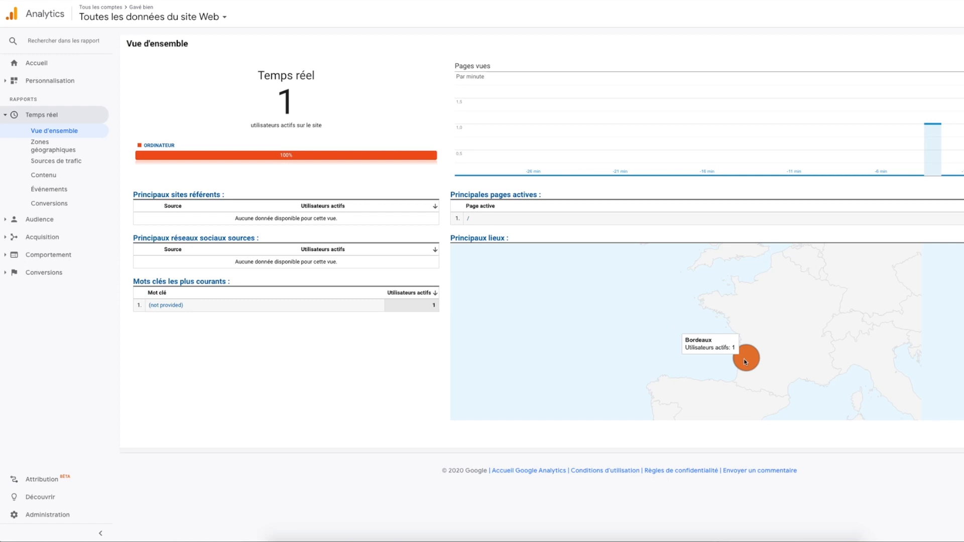
{"action": "left_click_drag", "start_coordinate": [260, 76], "coordinate": [319, 118]}
{"action": "left_click", "coordinate": [322, 116]}
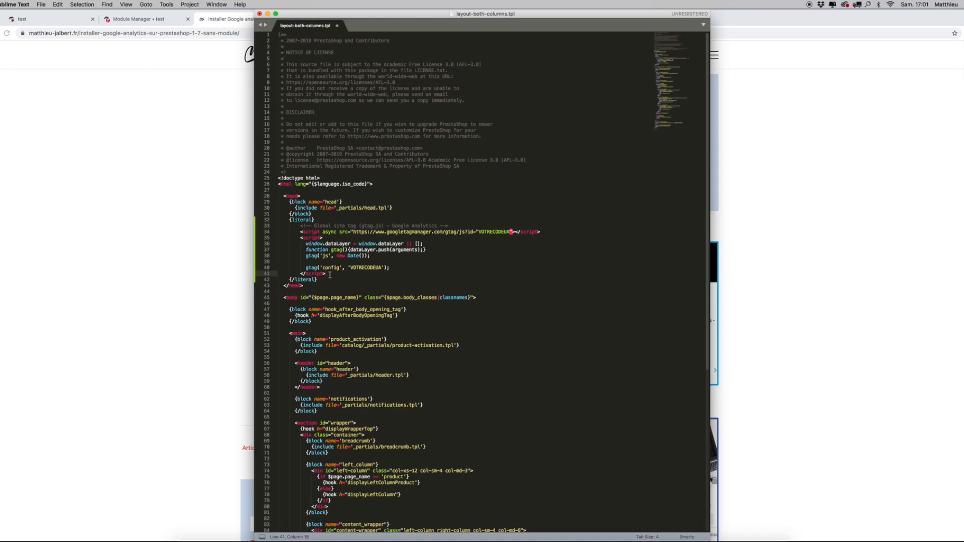
Step: Return to the blog article and look at the comments section below the script
{"action": "left_click", "coordinate": [176, 287]}
{"action": "scroll", "coordinate": [371, 294], "scroll_direction": "down", "scroll_amount": 5}
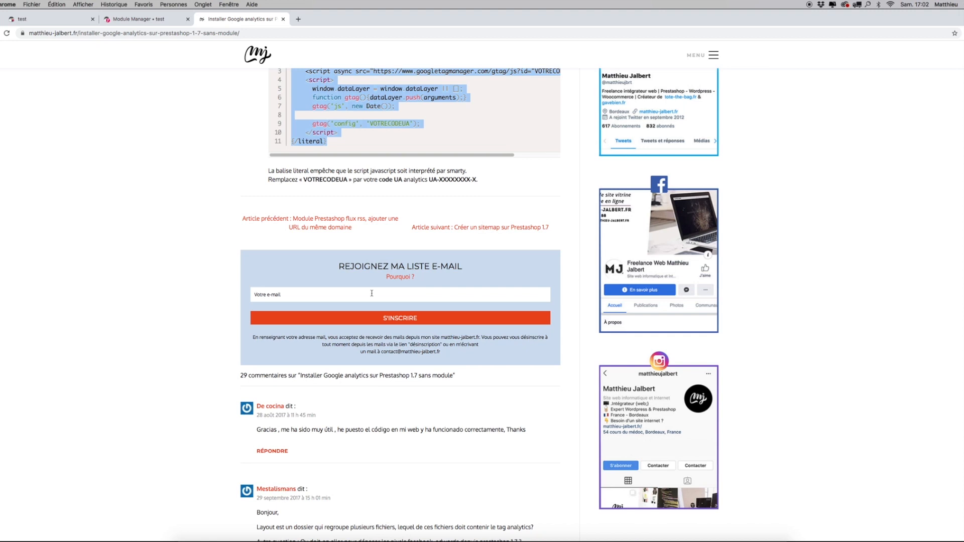